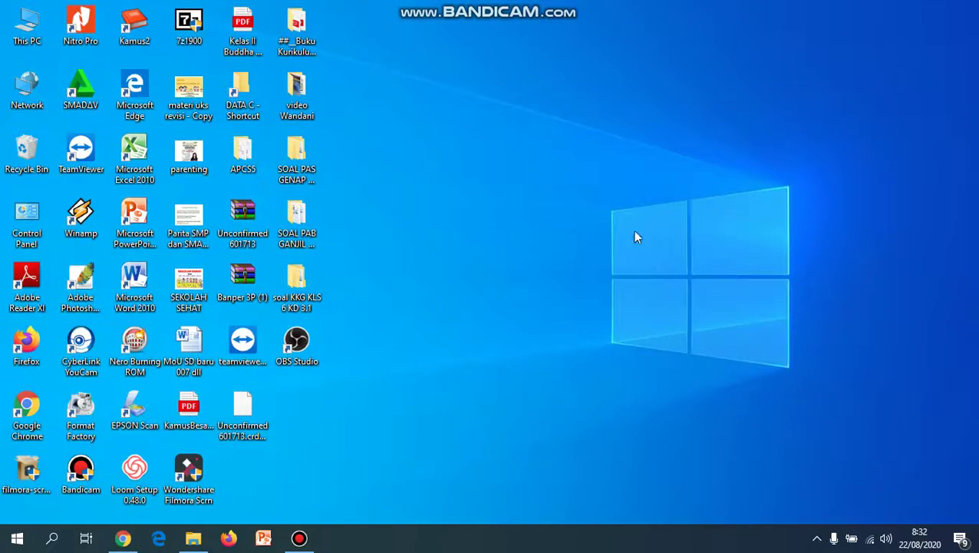
- Switch to the Laporan Keuangan Koperasi spreadsheet in Chrome and add a new sheet named TUGAS 5
mouse_move(127, 537)
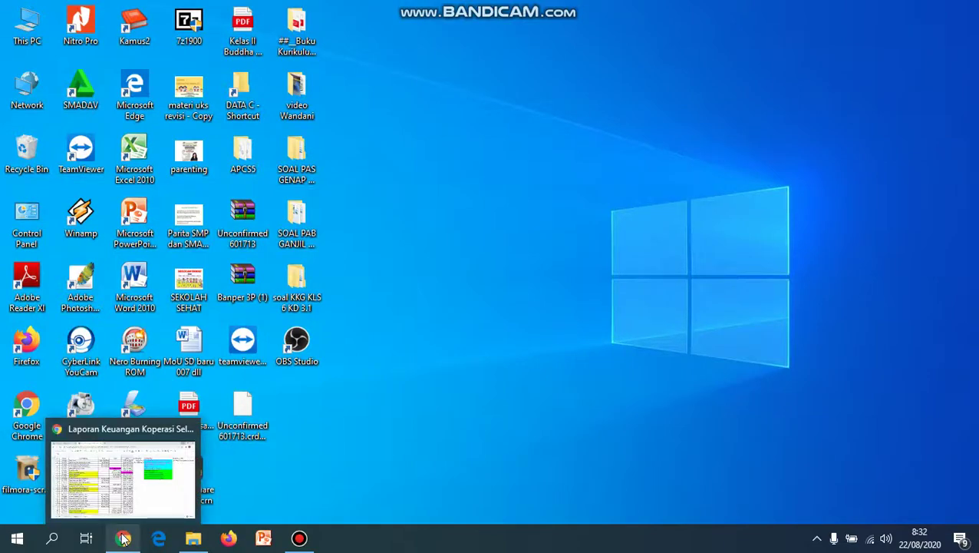
left_click(129, 480)
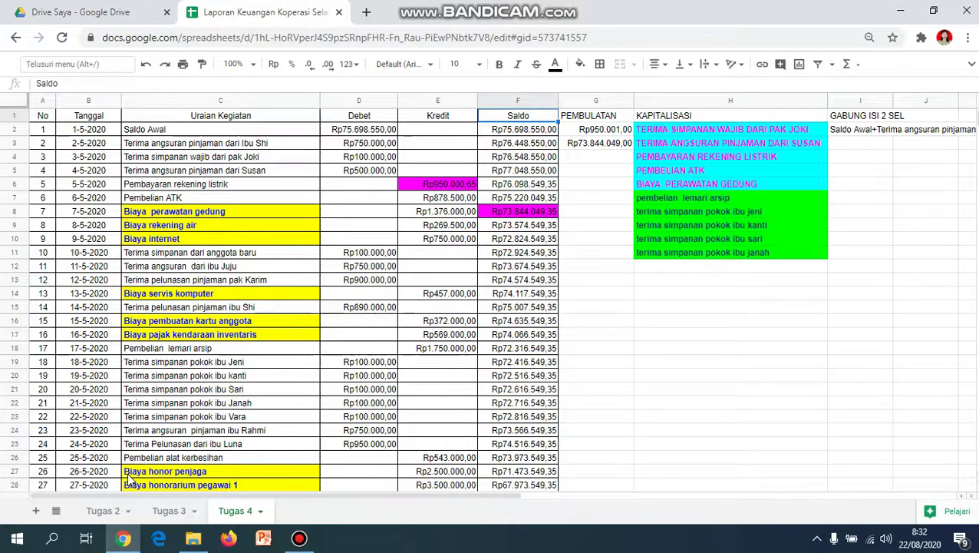
left_click(36, 511)
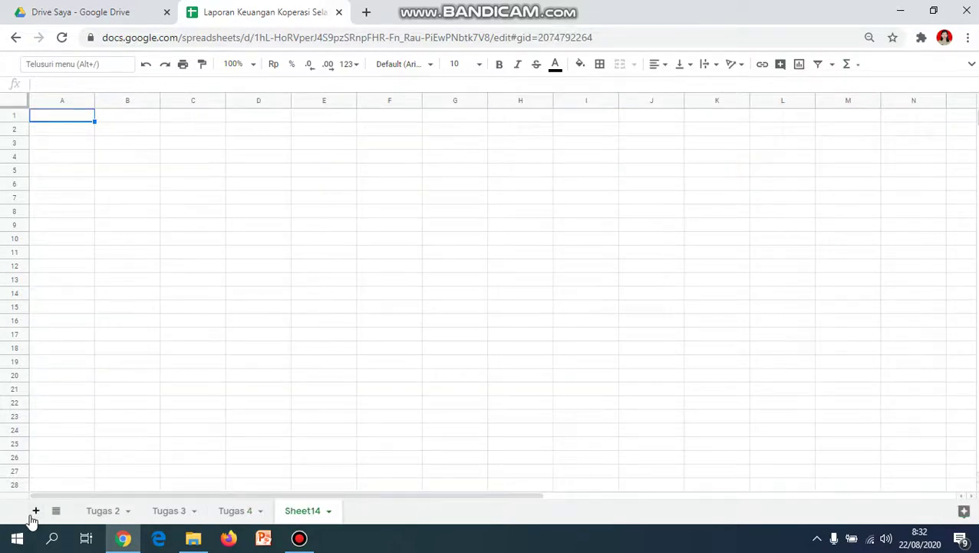
left_click(289, 512)
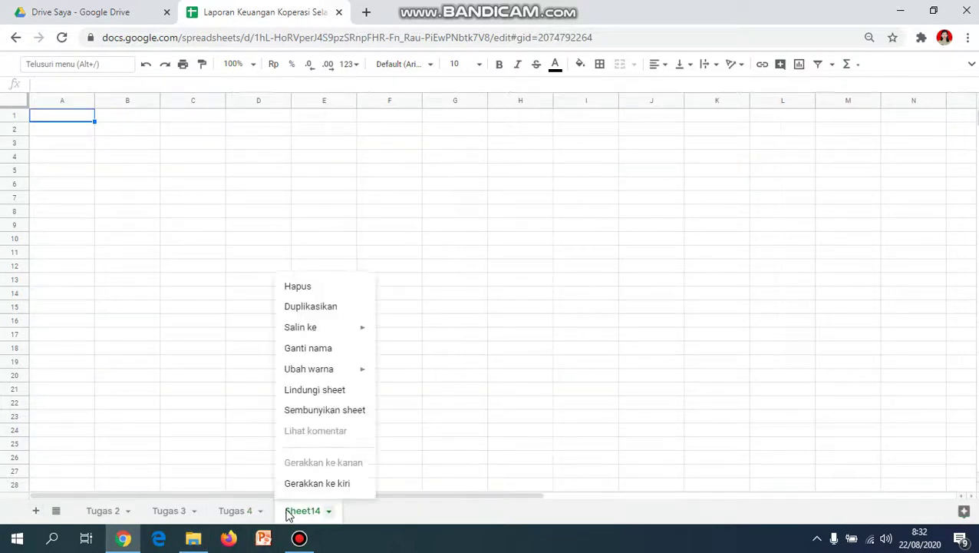
left_click(321, 350)
type("T")
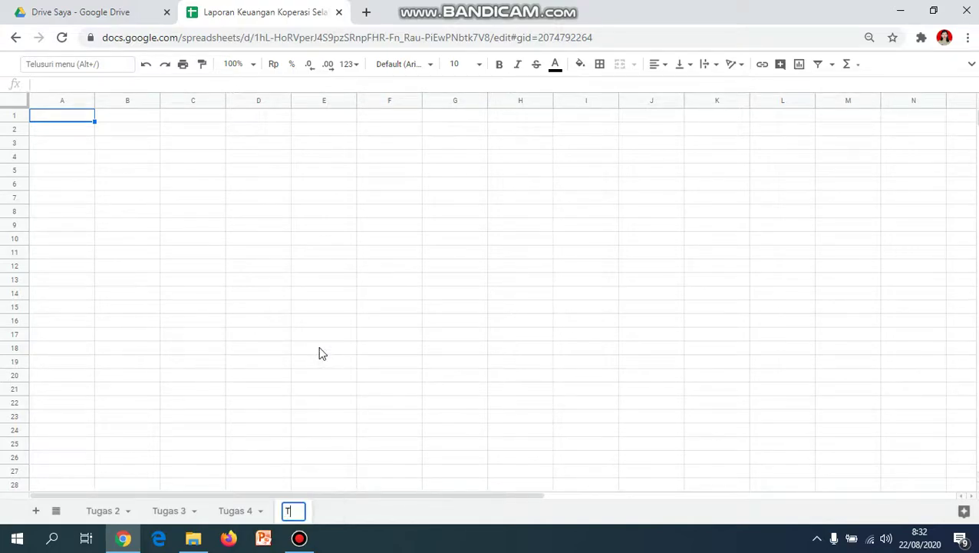
type("UGAS 5")
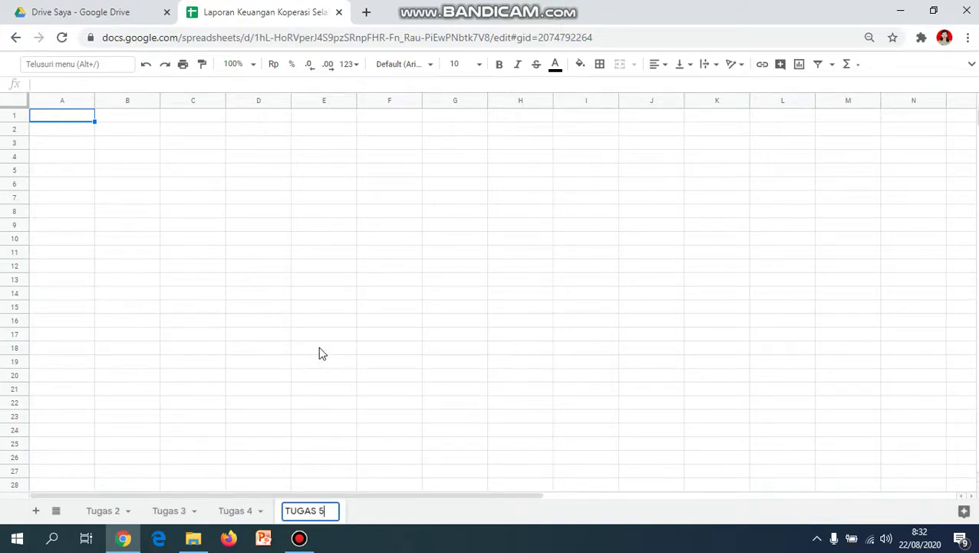
- Enter the labels UANG MASUK, UANG KELUAR and SALDO in cells A1 to A3 of the TUGAS 5 sheet
left_click(79, 119)
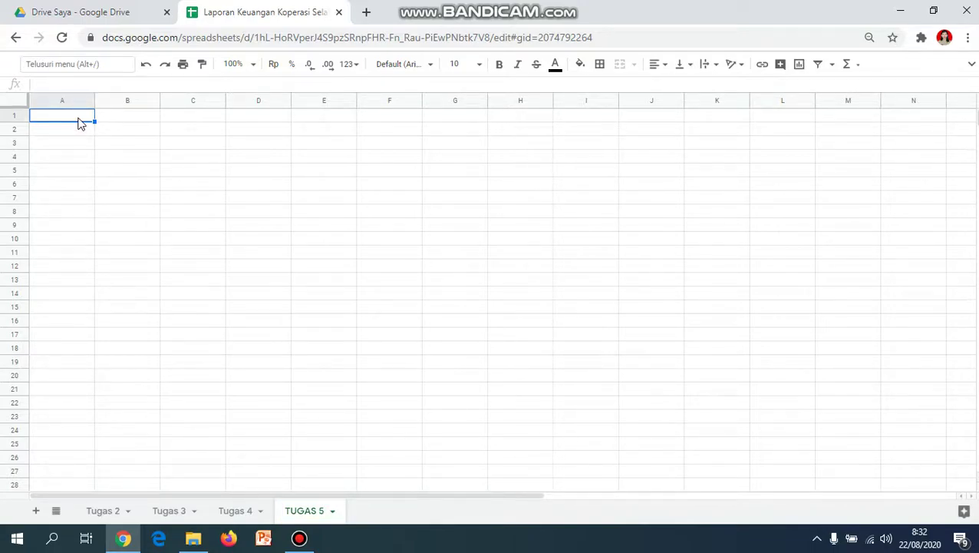
type("UANG MASUK")
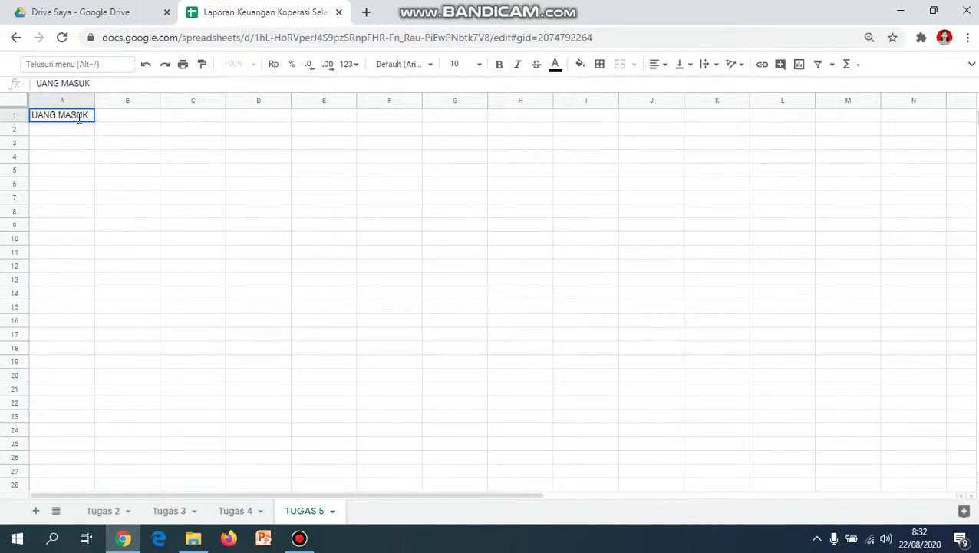
key("Return")
type("U")
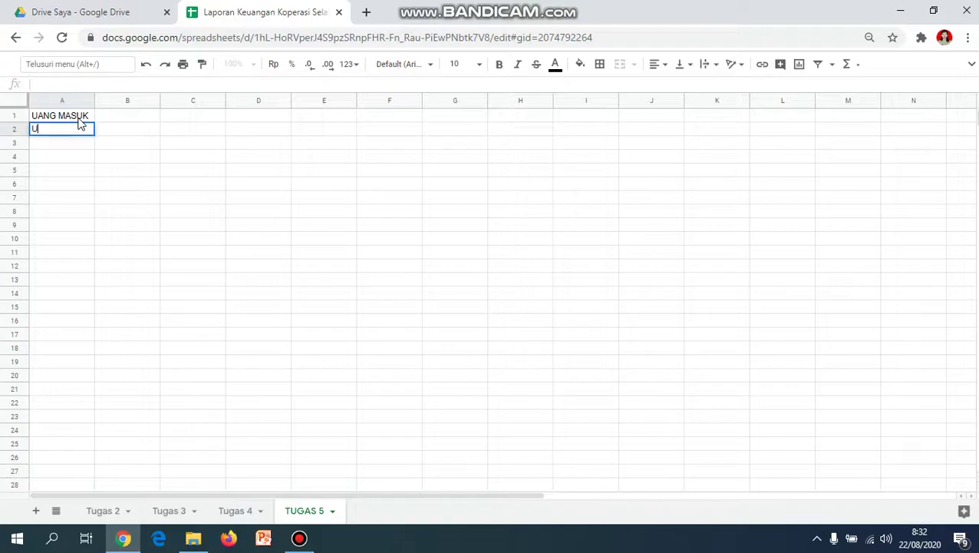
type("ANG KELUAR")
key("Return")
type("D")
type("AL")
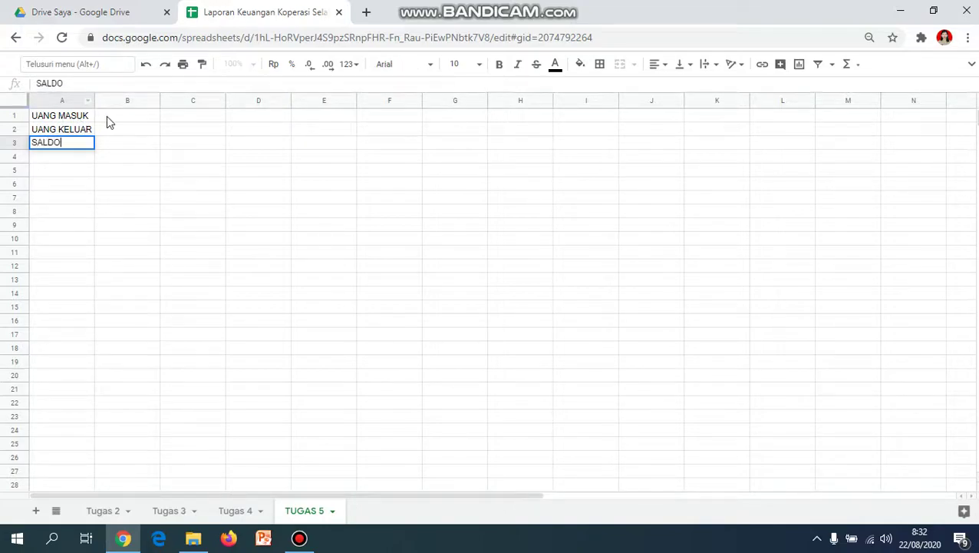
- Widen column B and total the Debet column in B1 with =SUM('Tugas 4'!D2:D79)
left_click(131, 116)
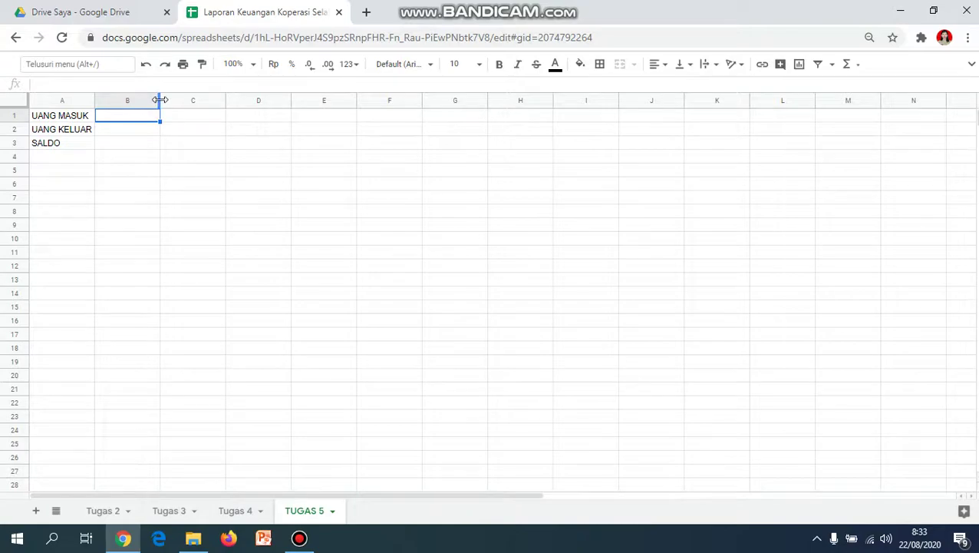
left_click_drag(159, 100, 209, 100)
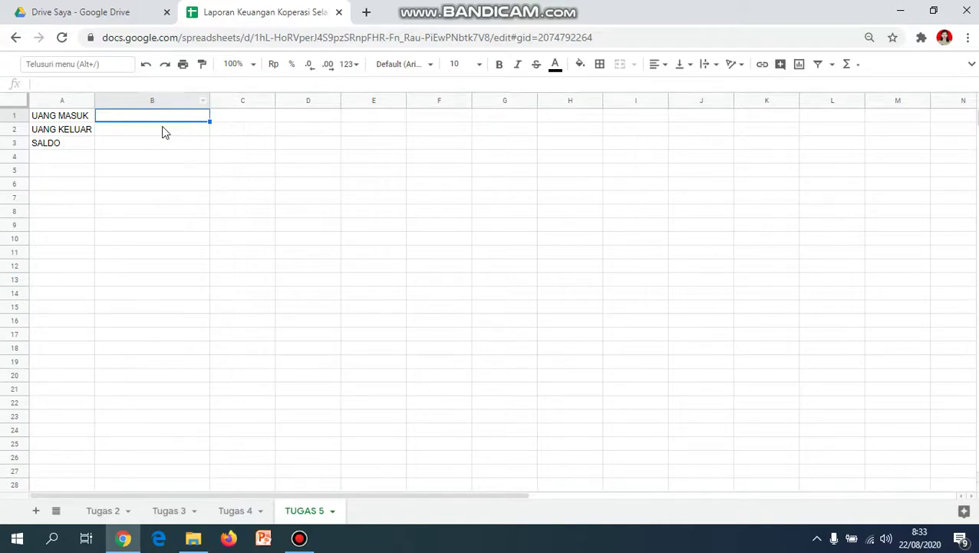
type("=")
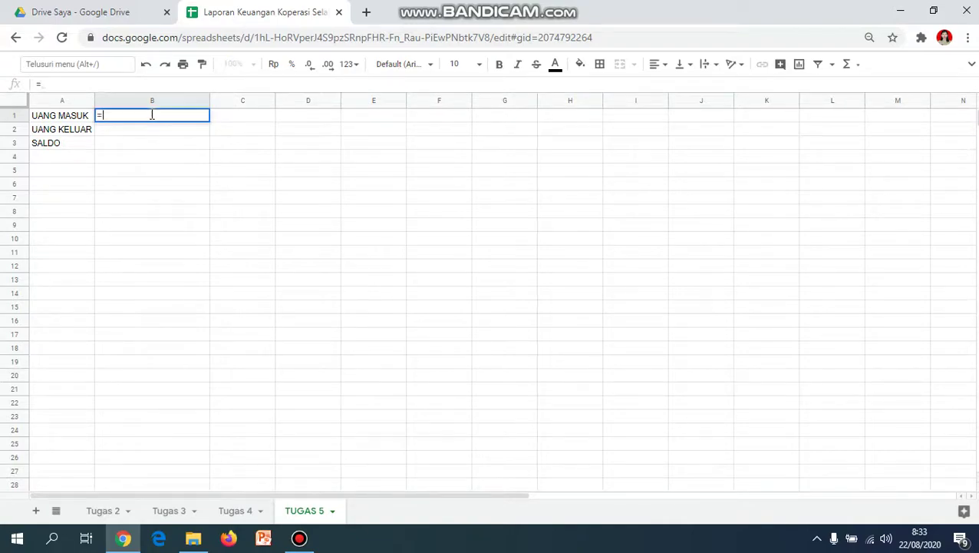
left_click(847, 65)
left_click(854, 89)
left_click(235, 510)
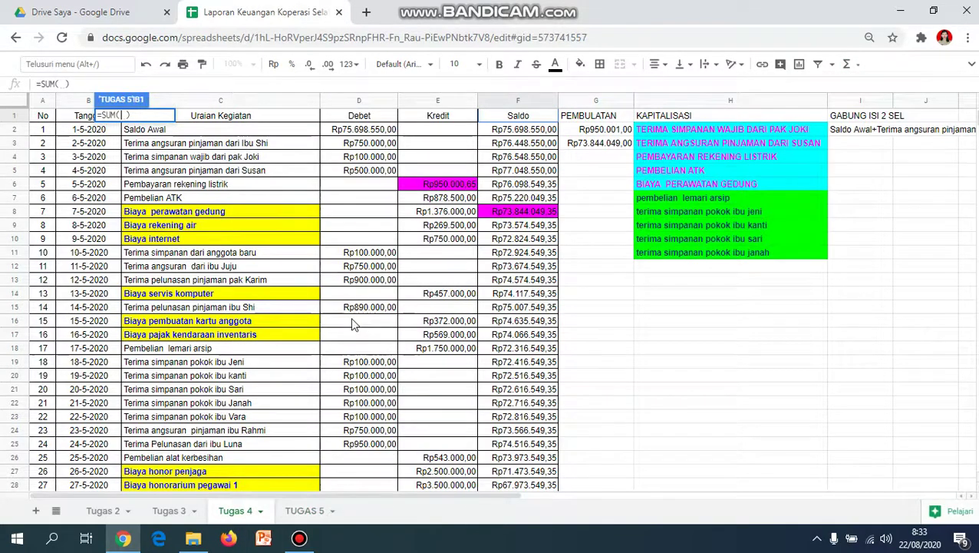
left_click(364, 130)
left_click_drag(366, 173, 349, 321)
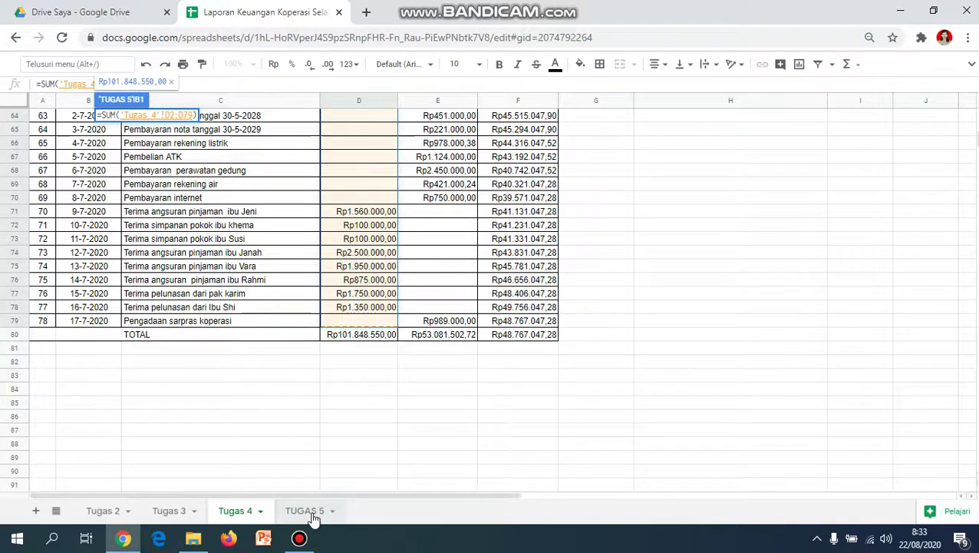
left_click(311, 513)
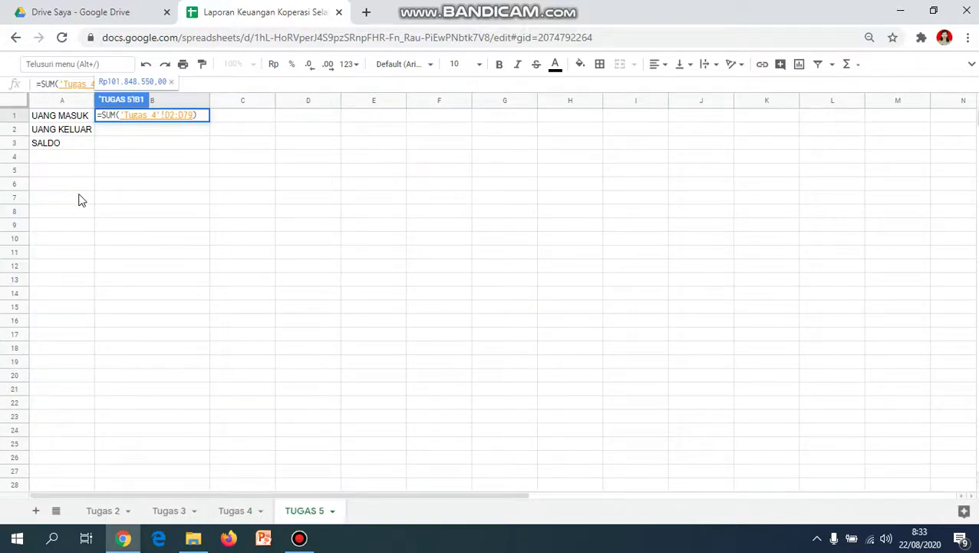
key("Return")
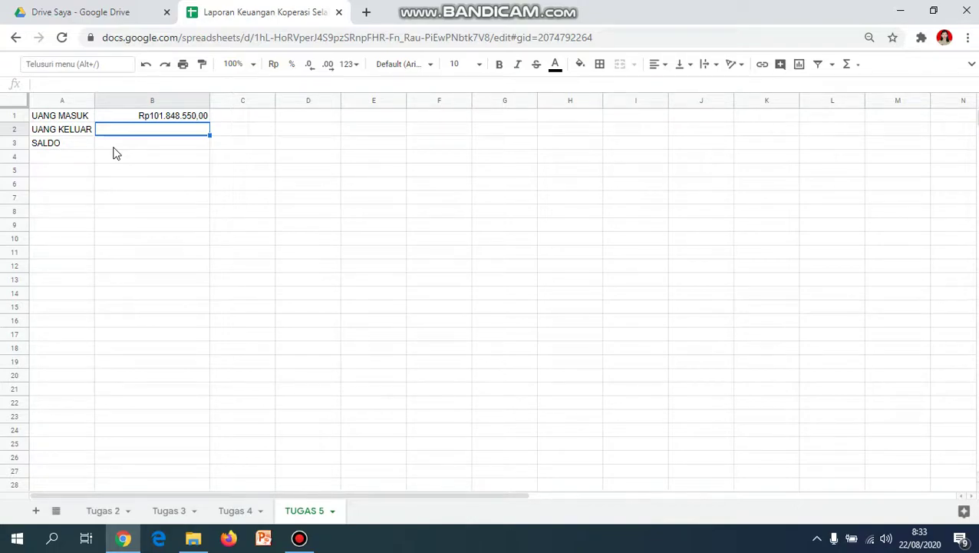
- Total the Kredit column in B2 of TUGAS 5 with =SUM('Tugas 4'!E3:E79)
type("=")
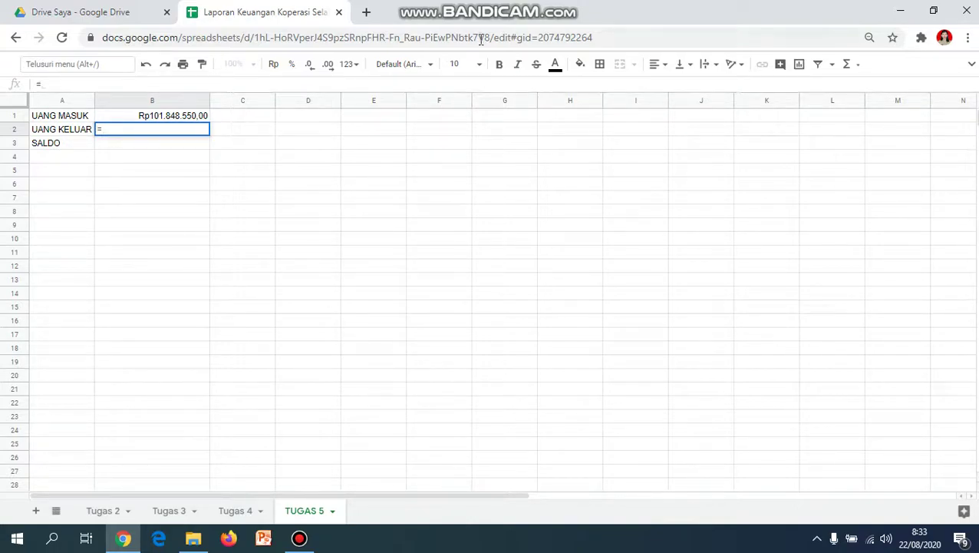
left_click(846, 63)
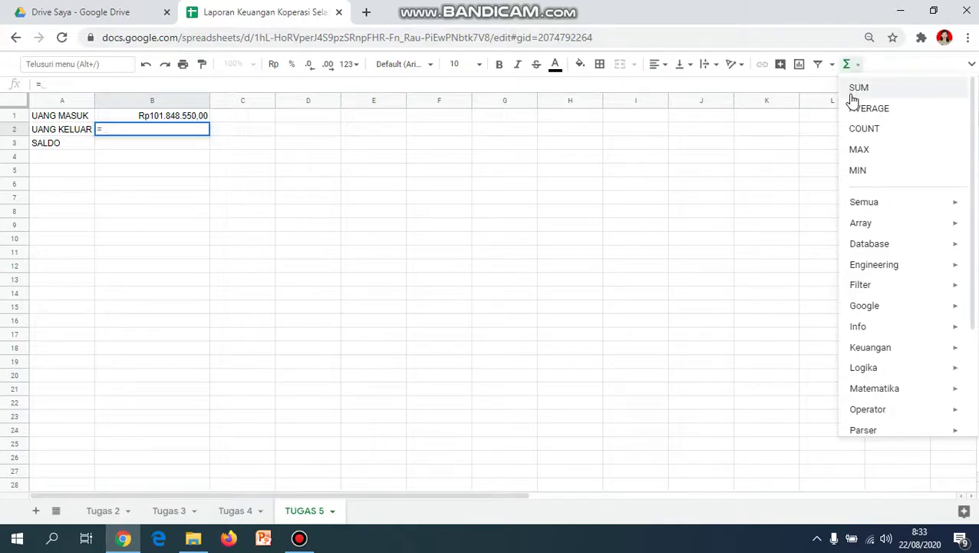
left_click(855, 92)
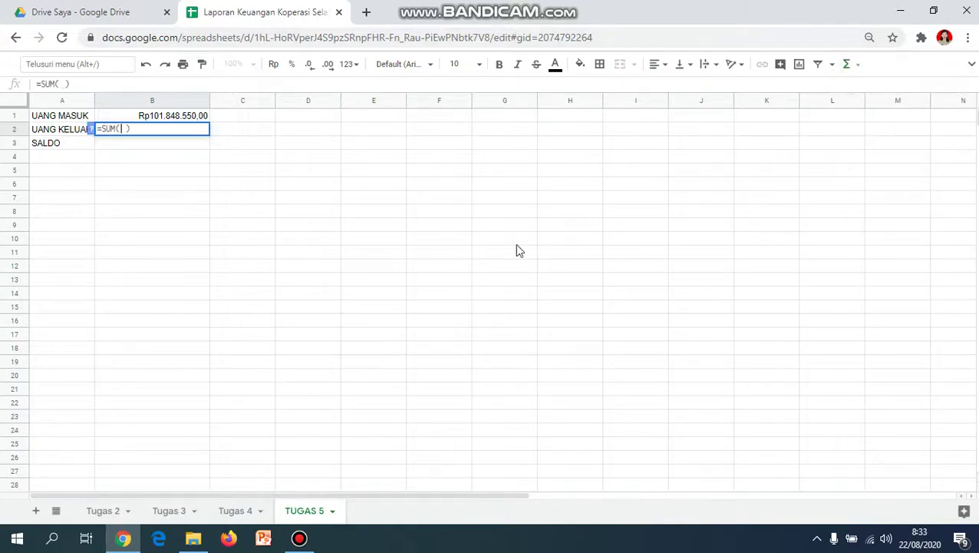
left_click(236, 512)
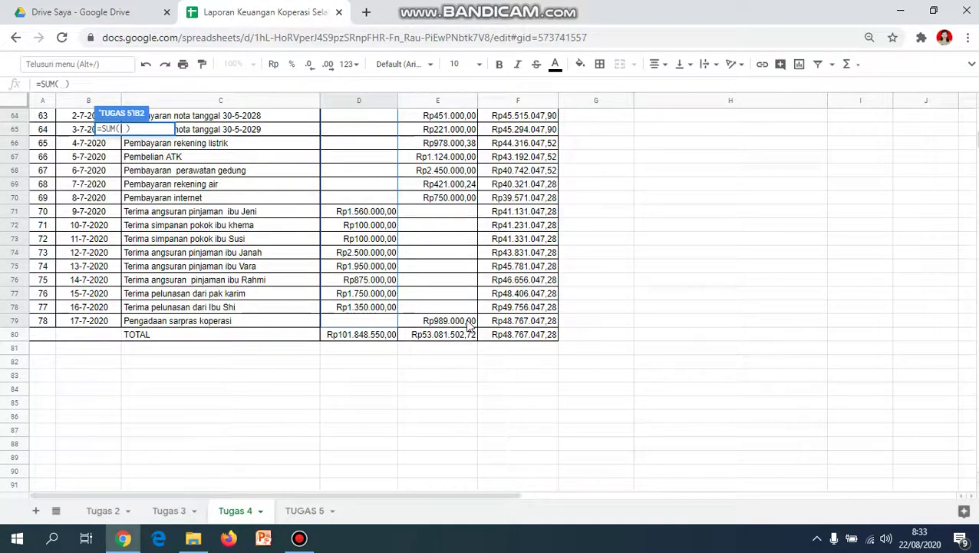
left_click_drag(470, 321, 440, 146)
left_click(308, 511)
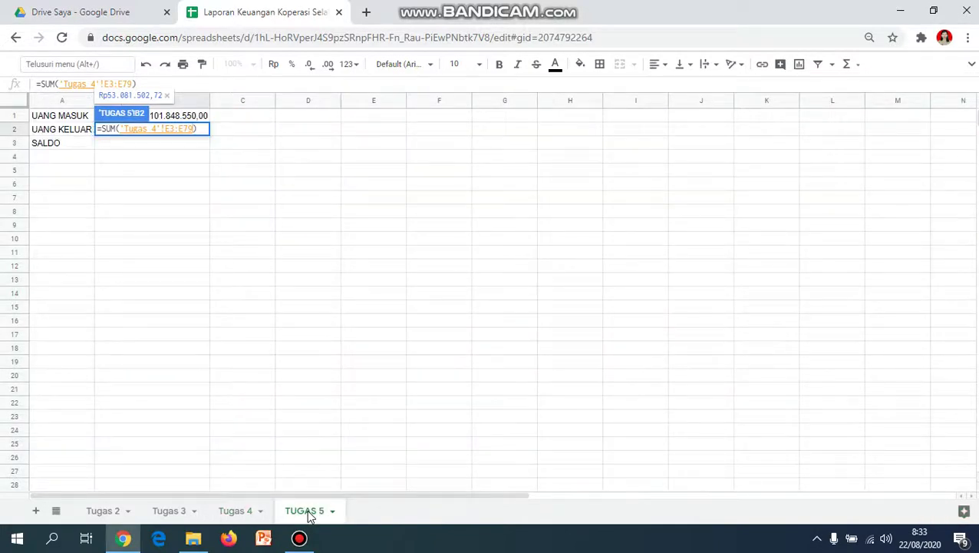
key("Return")
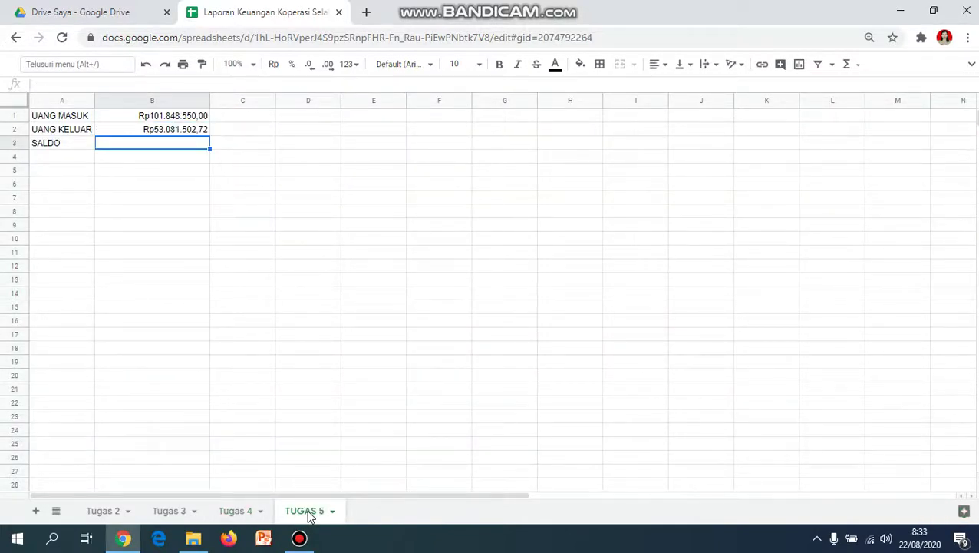
- Calculate the balance in B3 with the formula =B1-B2, and widen column C
type("=")
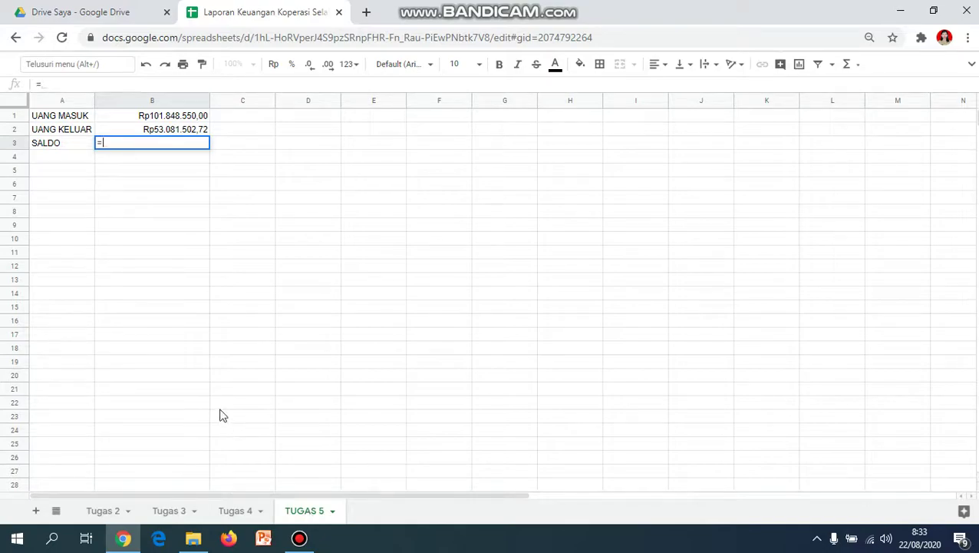
left_click(204, 119)
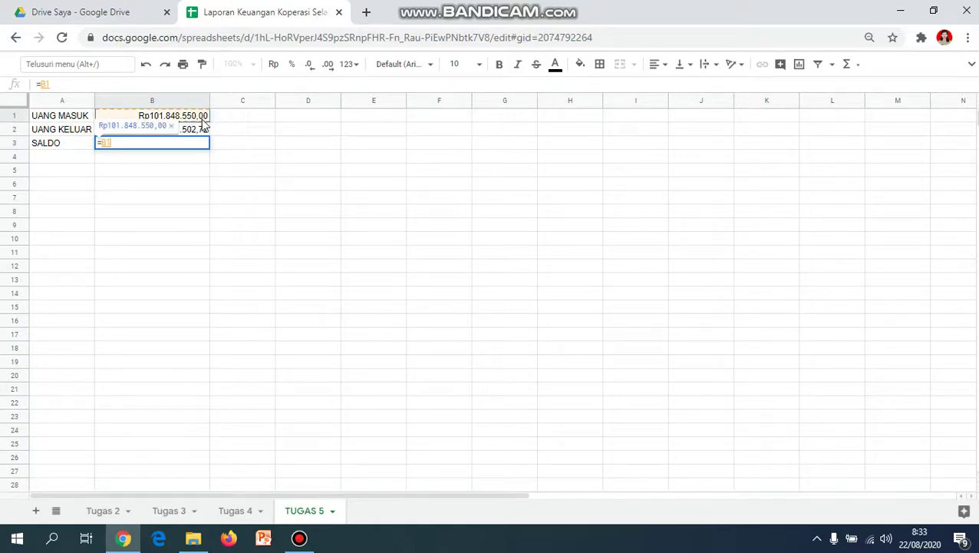
type("-")
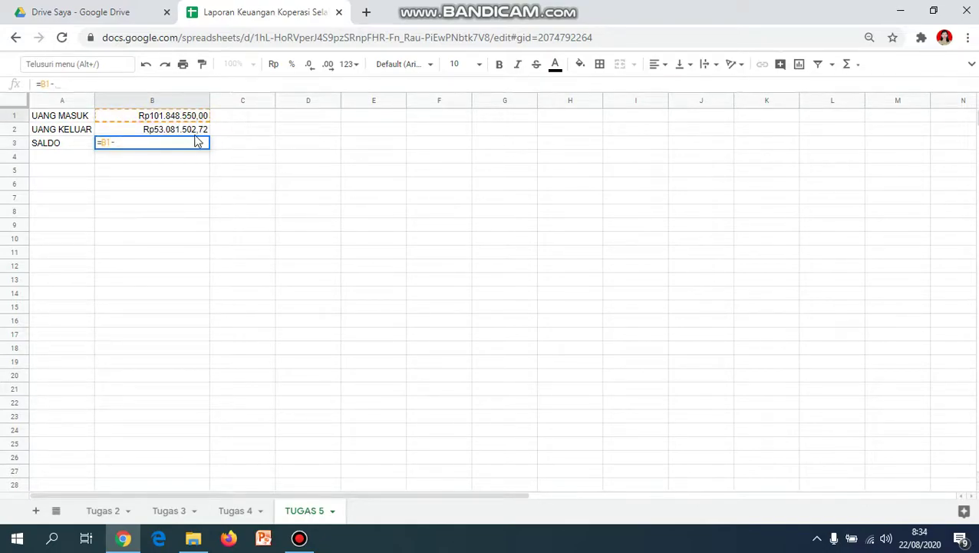
left_click(197, 132)
key("Return")
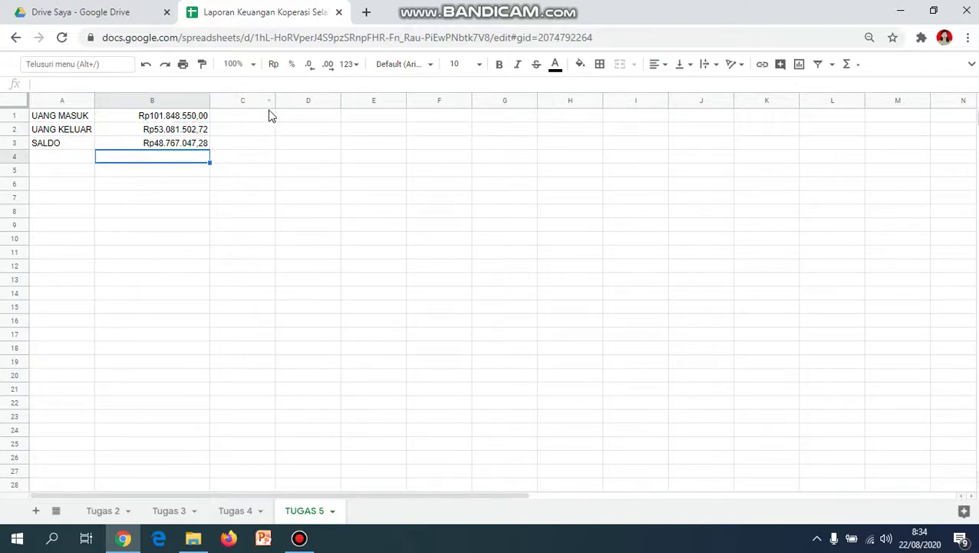
left_click_drag(274, 100, 331, 101)
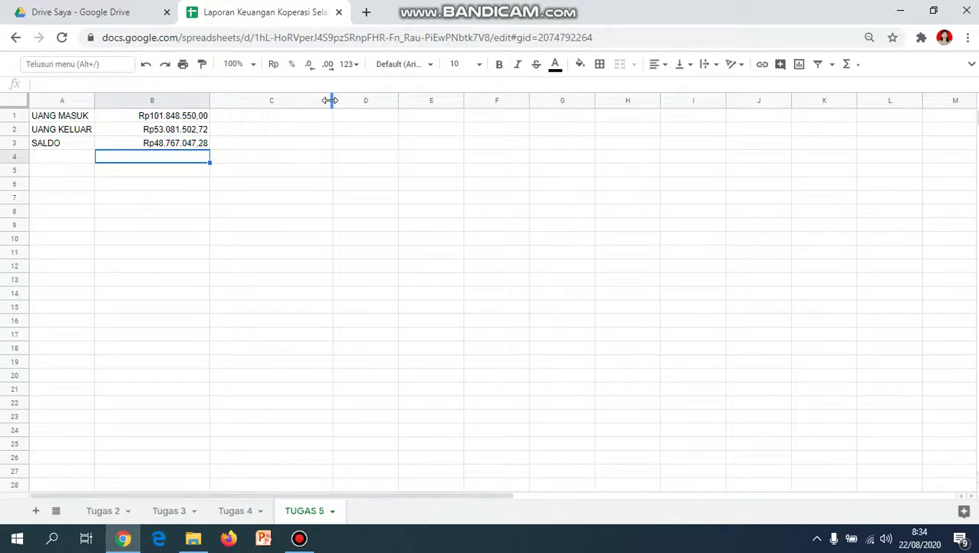
- Define a named range DEBET for cells D2:D79 on the Tugas 4 sheet
left_click(233, 512)
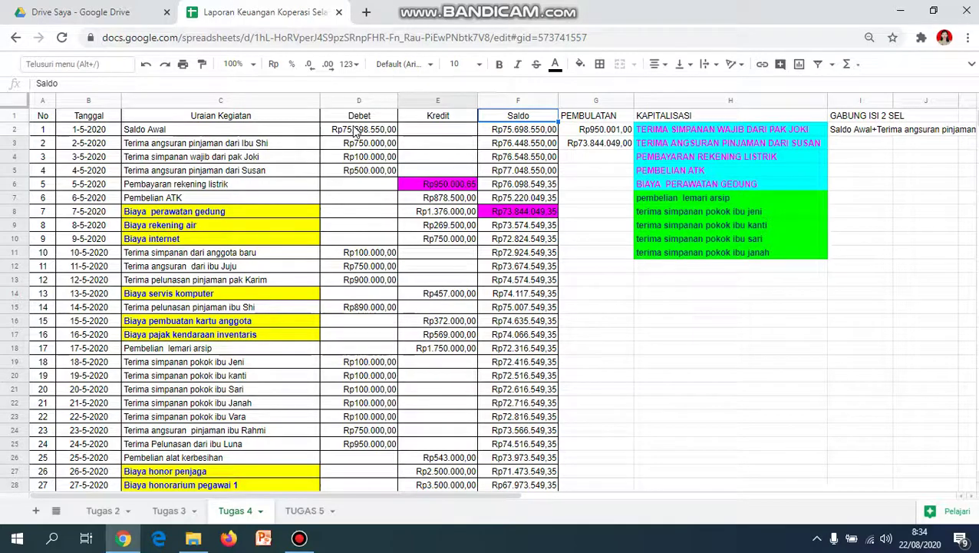
left_click_drag(355, 132, 366, 223)
right_click(364, 202)
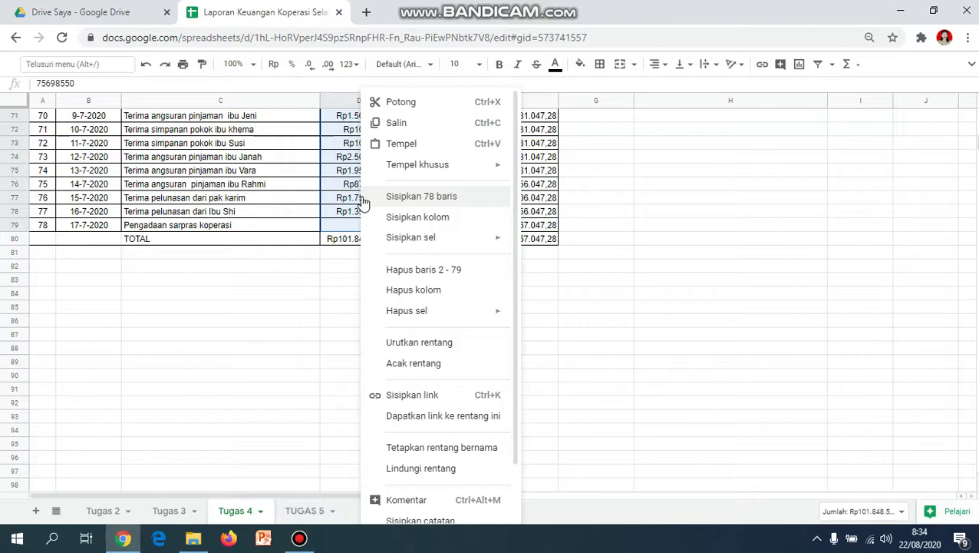
left_click(430, 447)
type("DEBET")
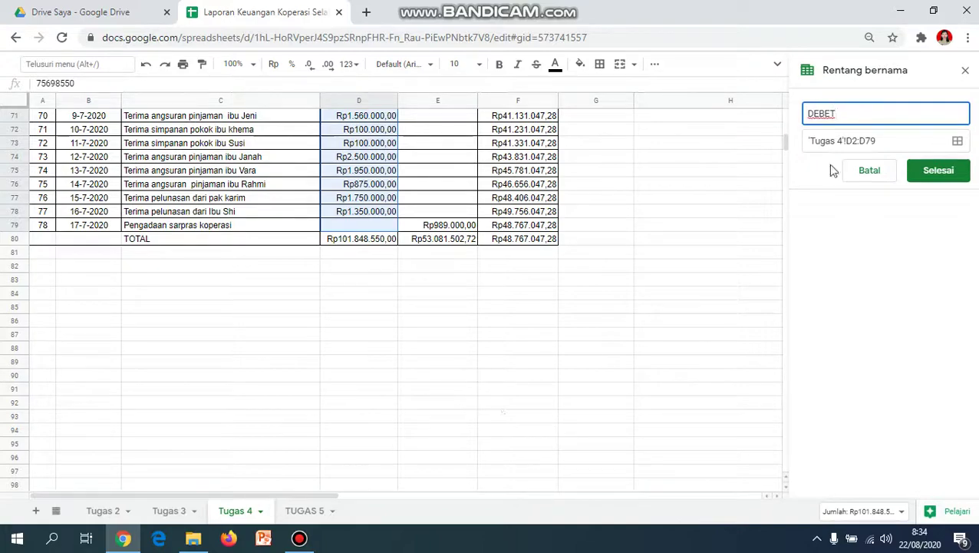
left_click(937, 171)
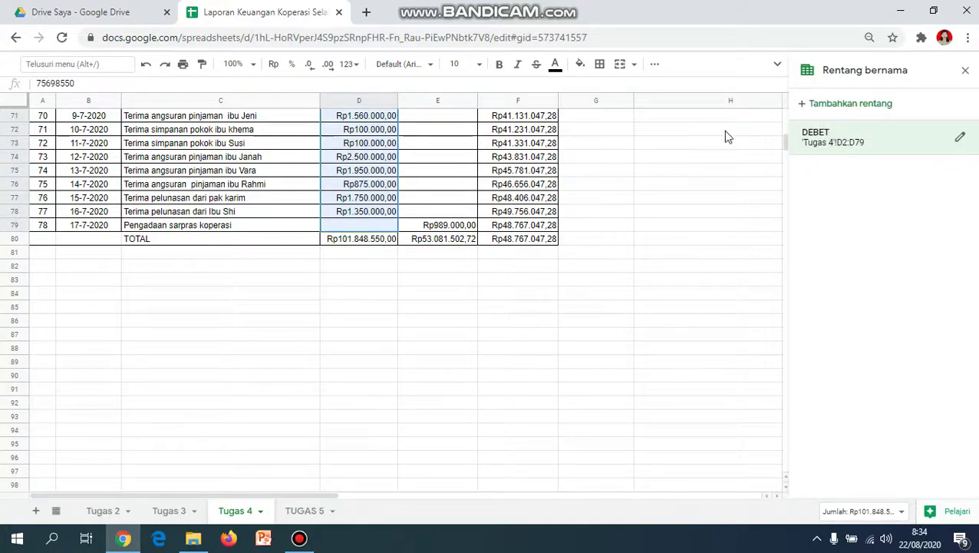
- Define a named range KREDIT for cells E2:E79 of the Kredit column on the Tugas 4 sheet
left_click_drag(781, 142, 361, 100)
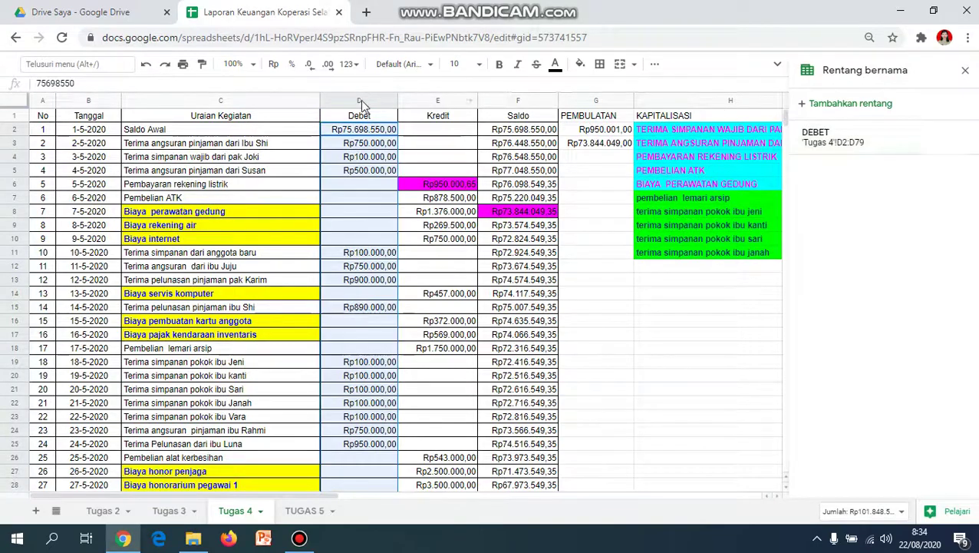
left_click(428, 132)
left_click_drag(428, 132, 447, 214)
right_click(447, 212)
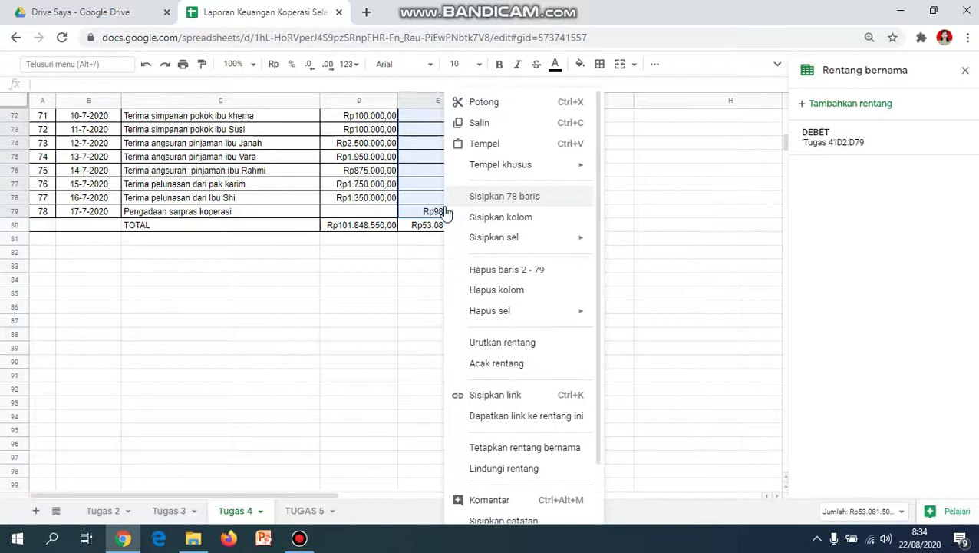
left_click(540, 453)
type("KREDIT")
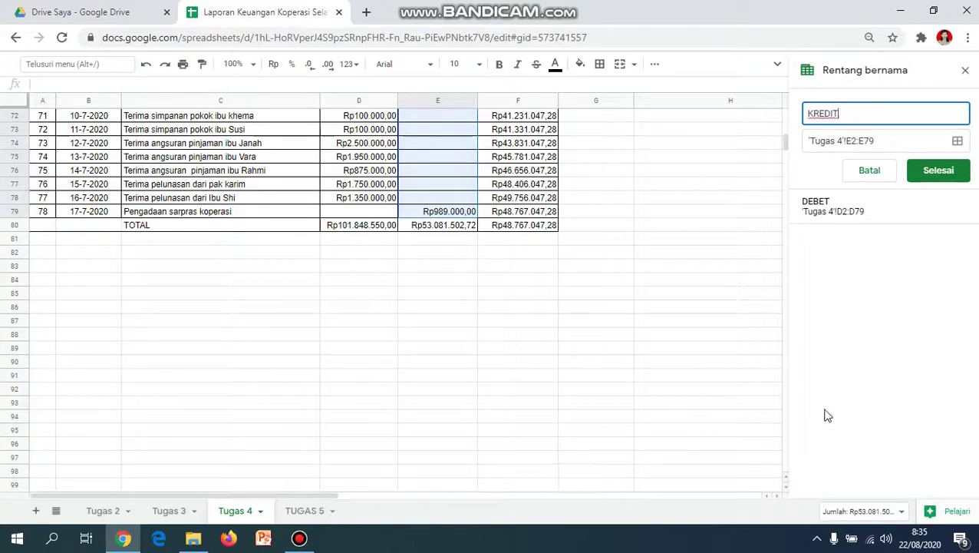
left_click(951, 181)
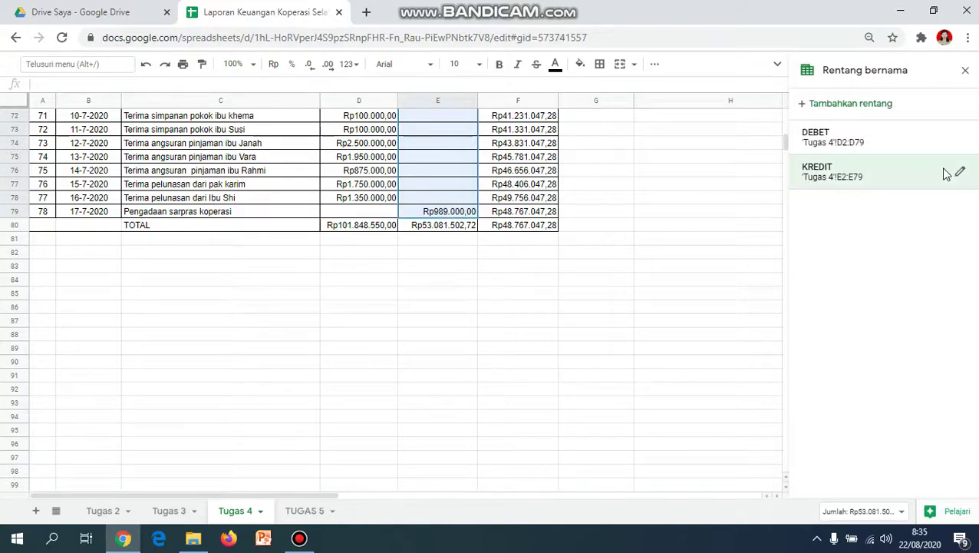
- Define a named range SALDO for the total balance cell F80 on the Tugas 4 sheet
left_click(548, 227)
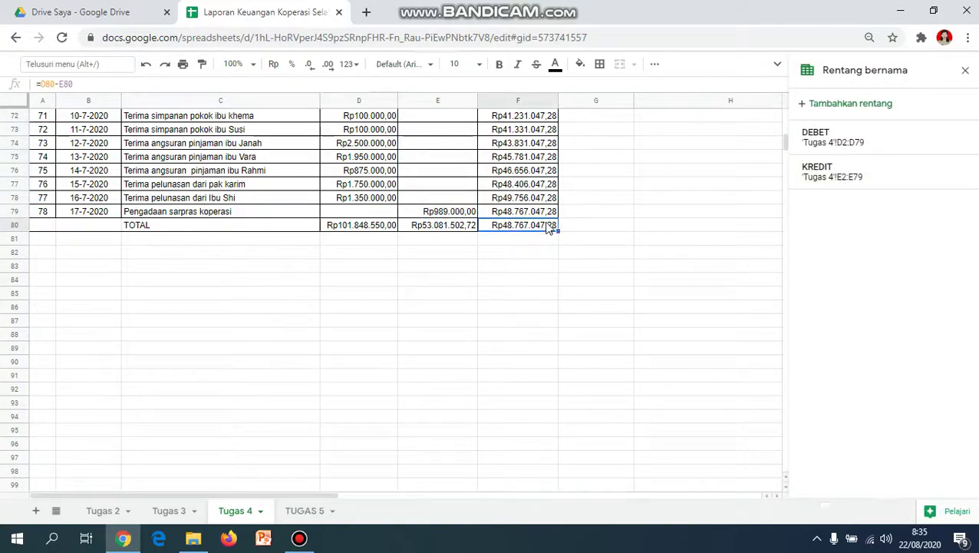
right_click(548, 227)
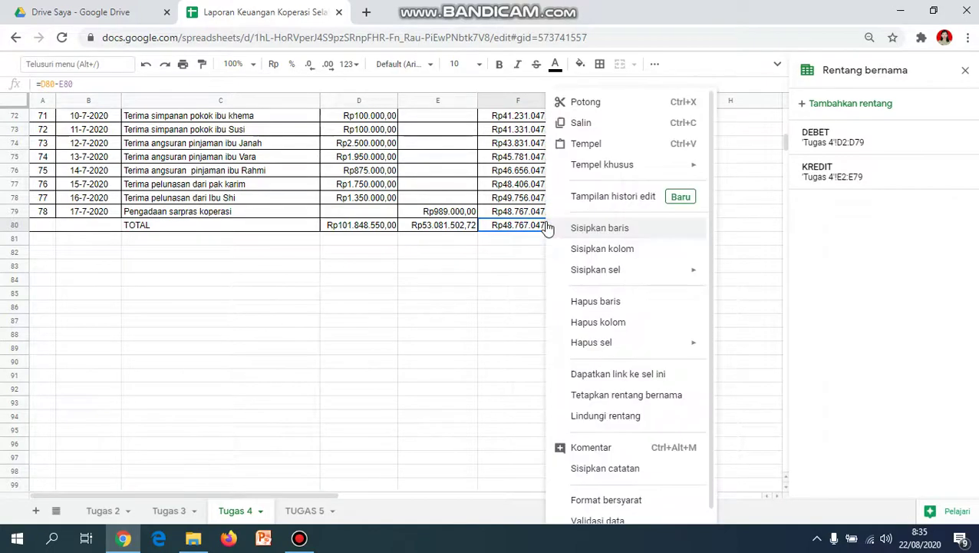
left_click(617, 395)
type("SALDO")
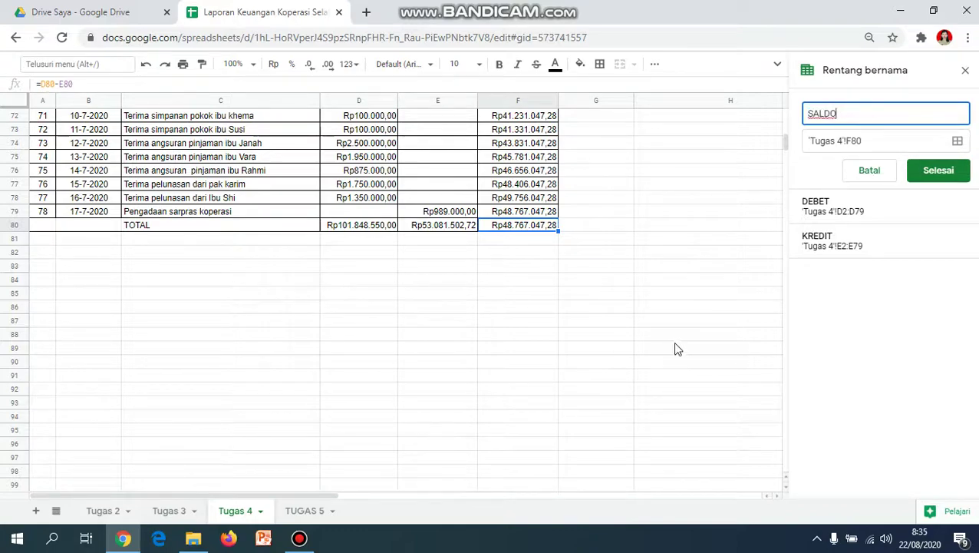
left_click(940, 169)
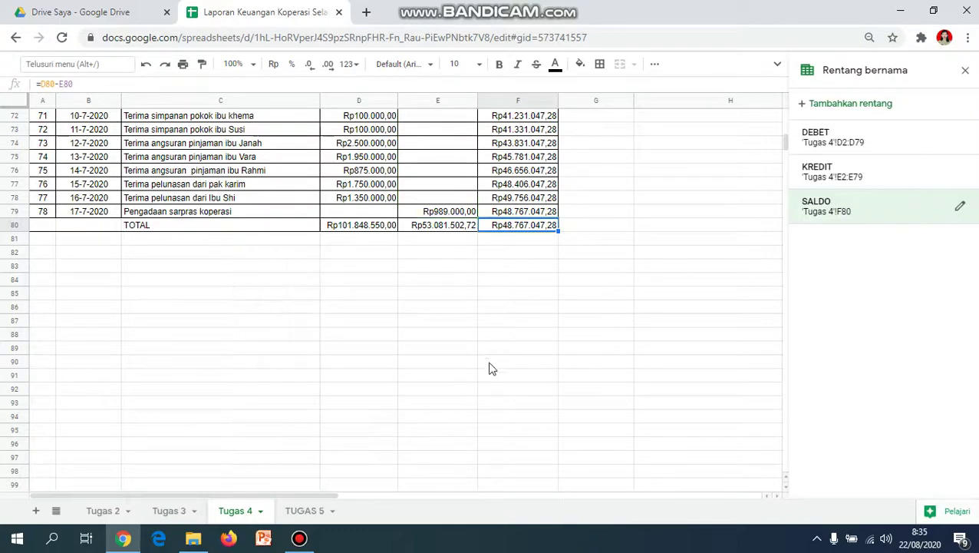
- Total the money in with the named range formula =SUM(DEBET) in cell C1 of the TUGAS 5 sheet
left_click(304, 510)
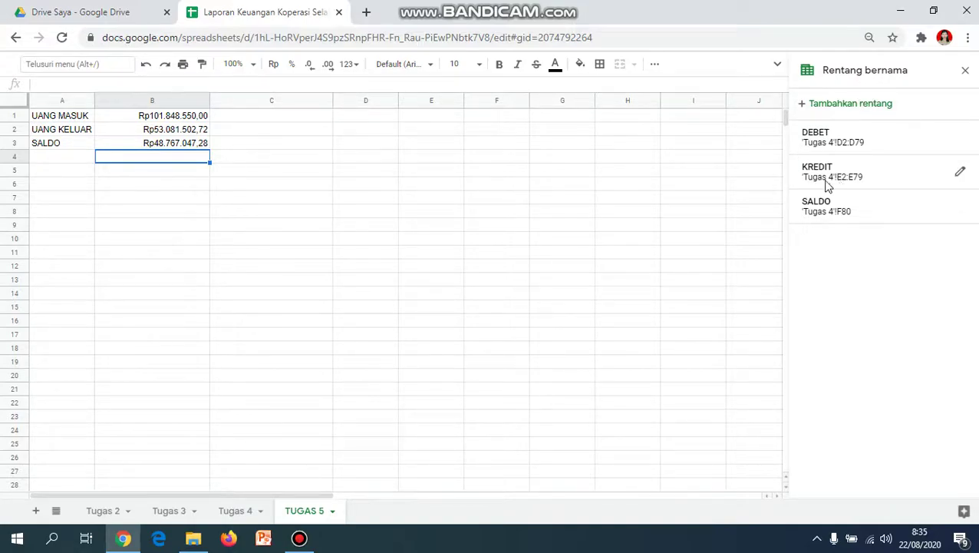
left_click(268, 121)
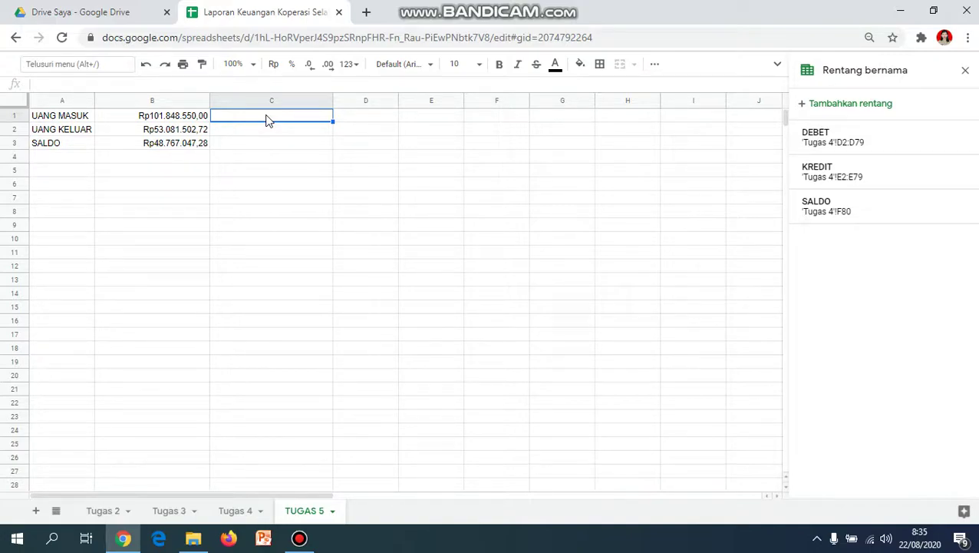
type("=")
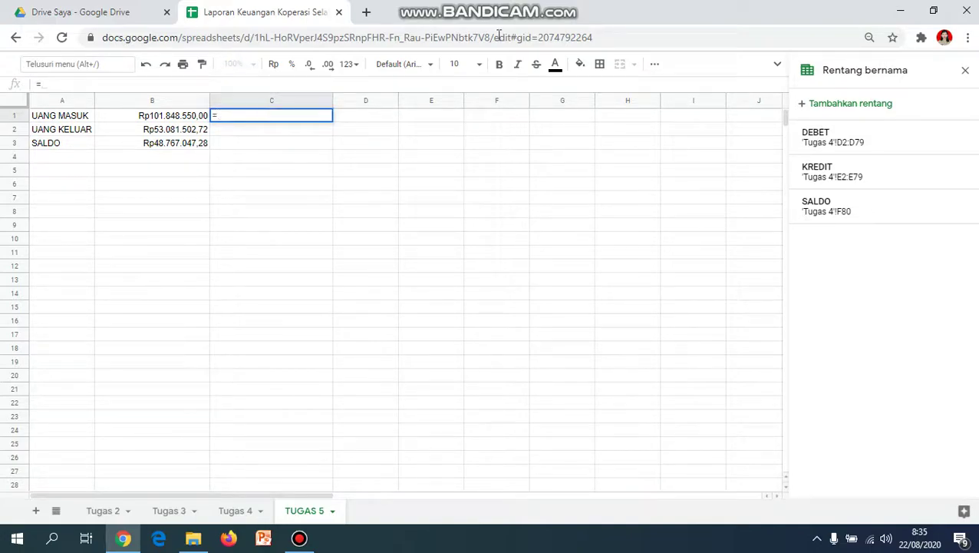
left_click(653, 66)
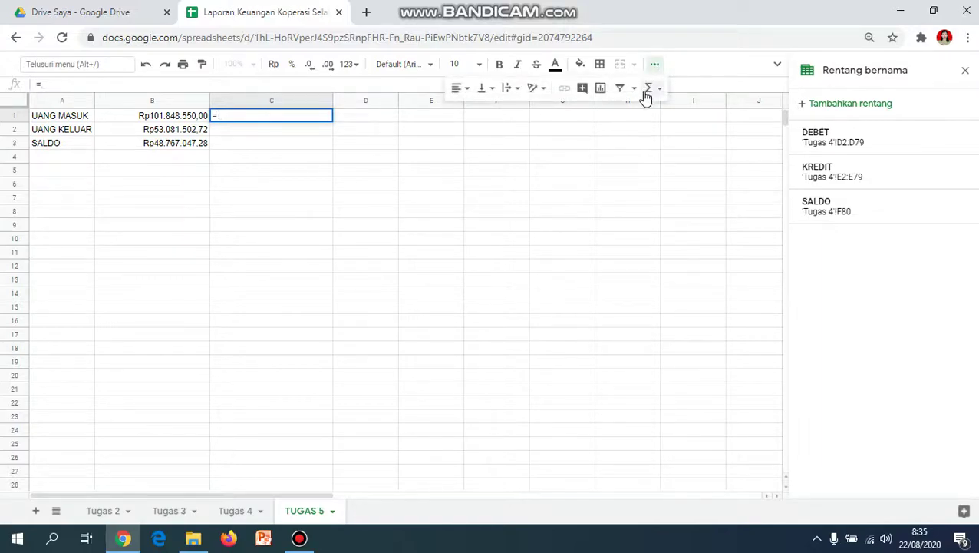
left_click(649, 90)
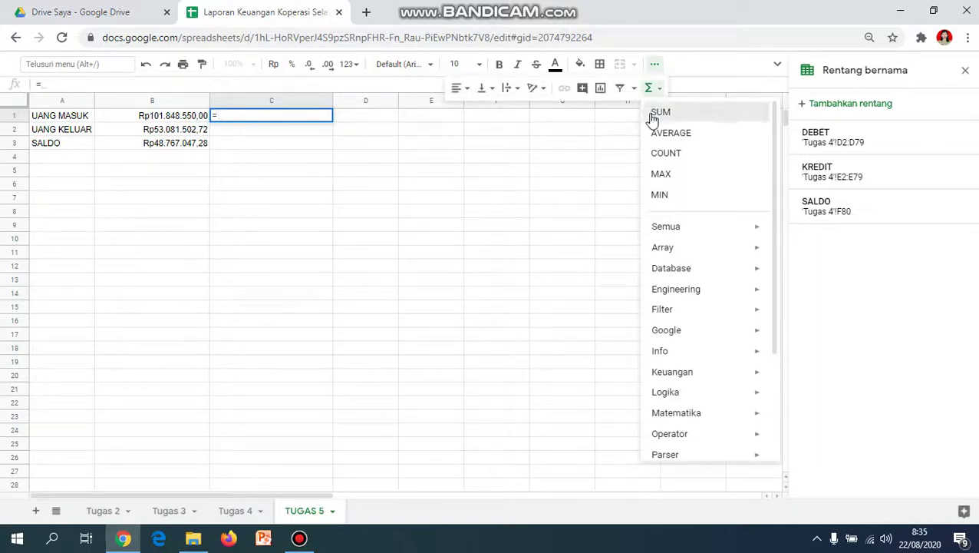
left_click(651, 115)
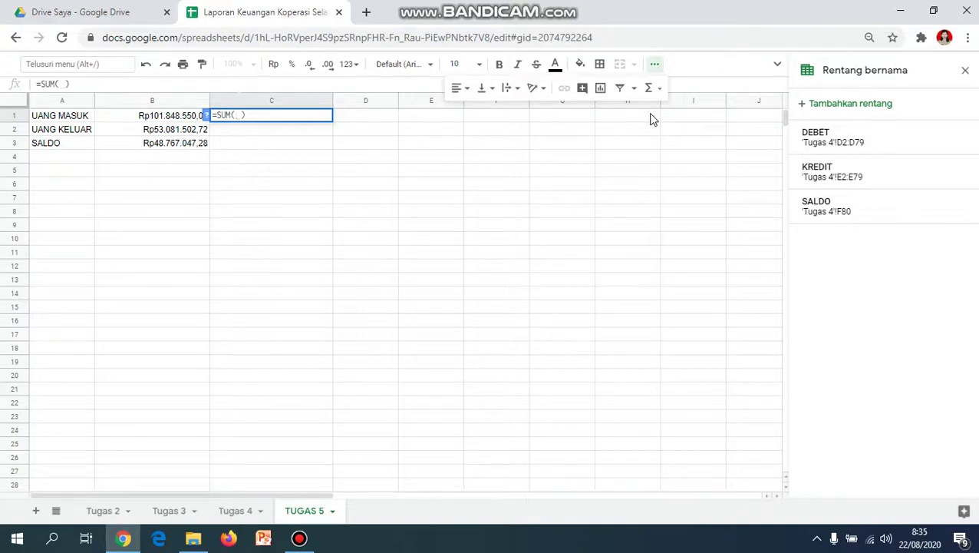
type("DEBET")
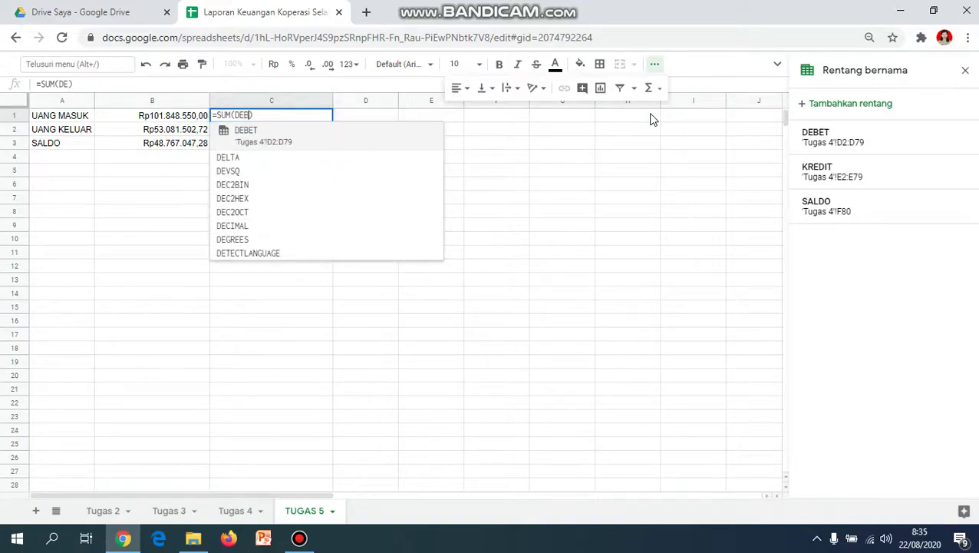
key("Return")
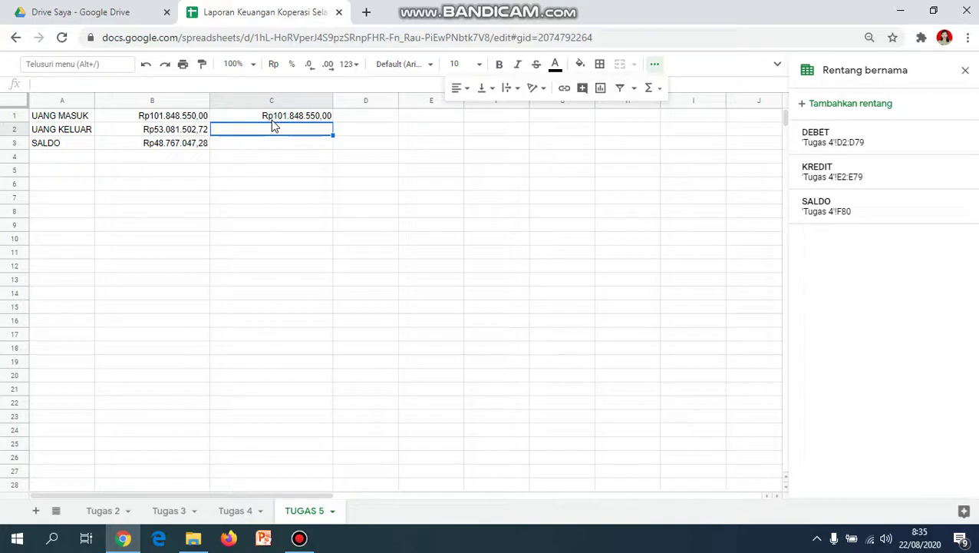
- Total the money out in cell C2 with the named range formula =SUM(KREDIT)
type("=")
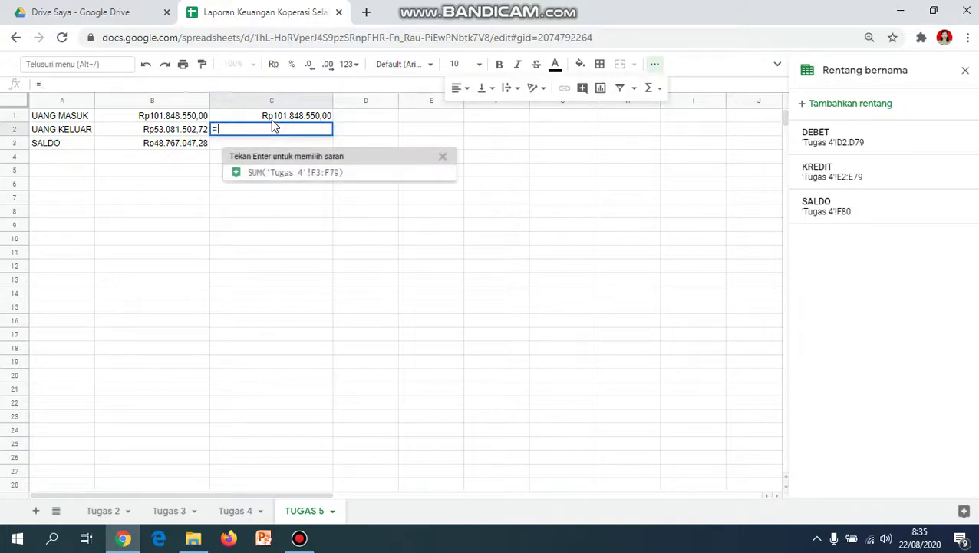
left_click(649, 89)
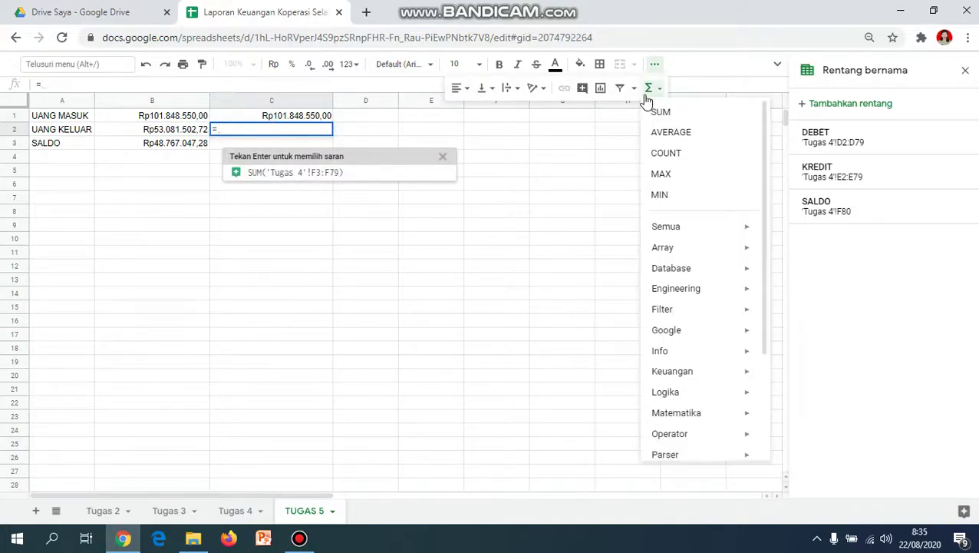
left_click(658, 113)
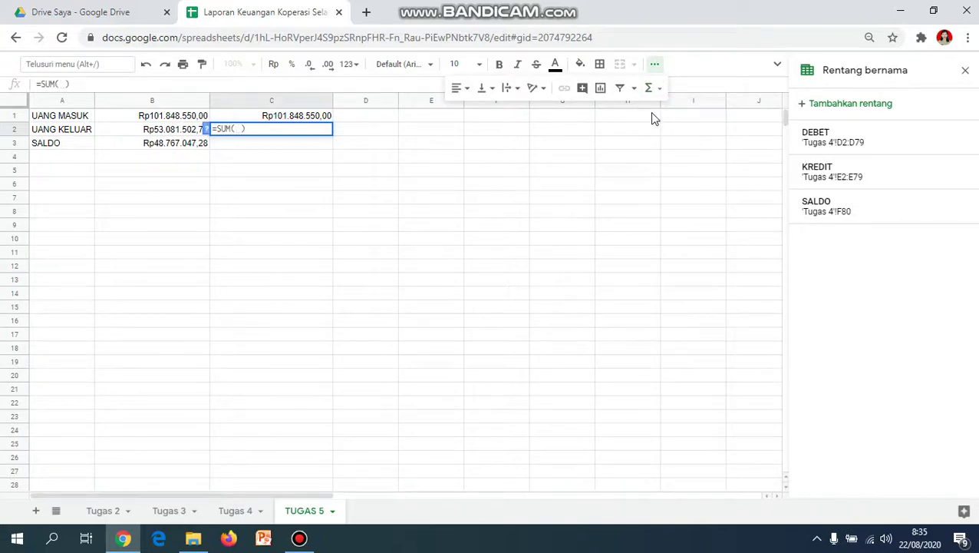
type("KREDIT")
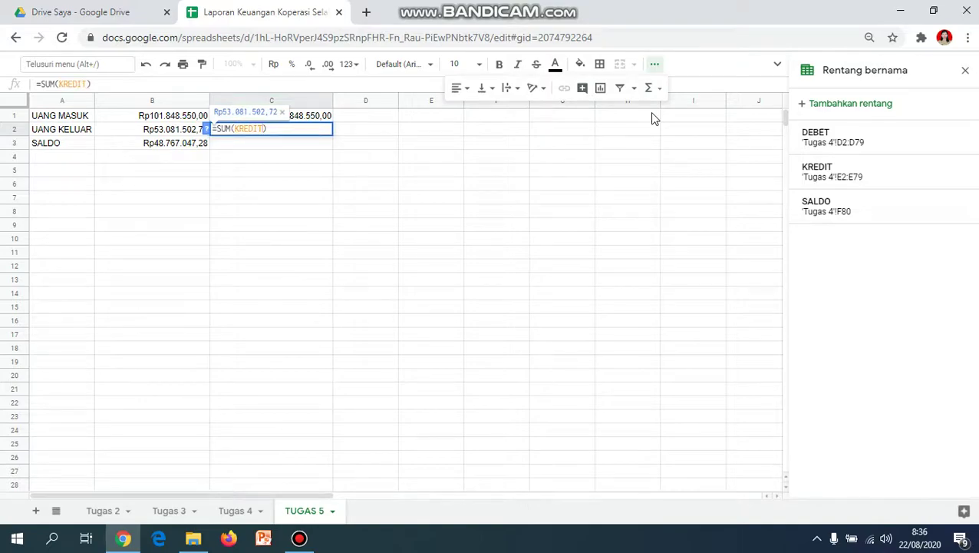
key("Return")
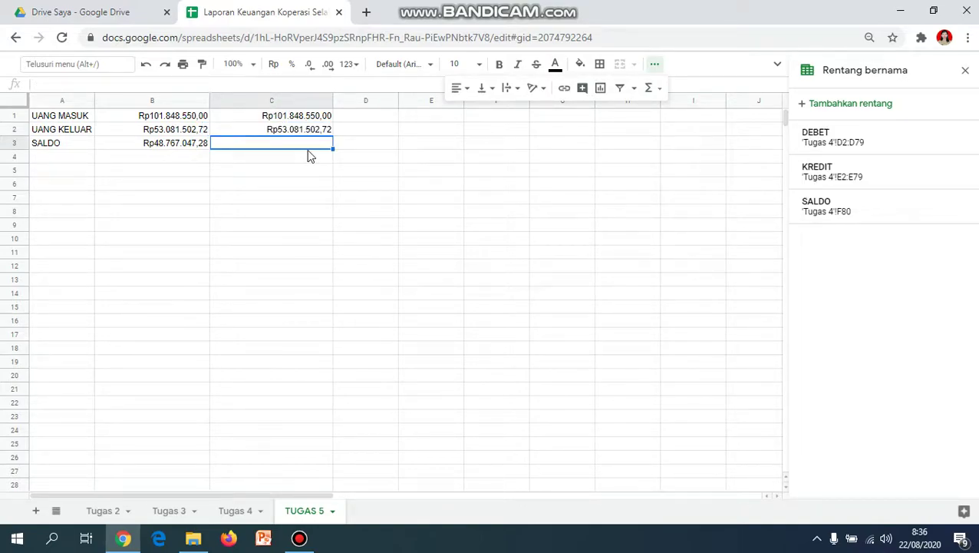
- Bring the balance into cell C3 with the named range formula =SUM(SALDO)
type("=")
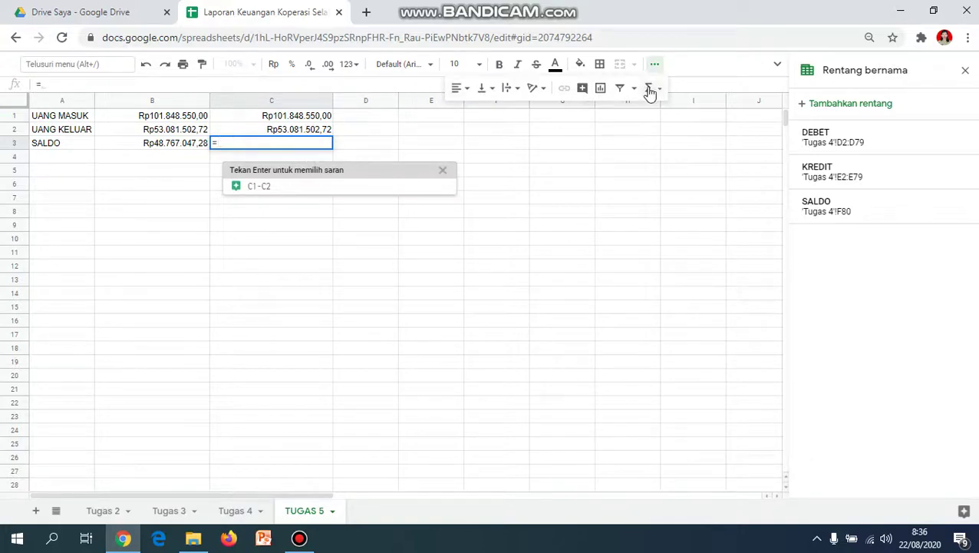
left_click(650, 89)
left_click(653, 114)
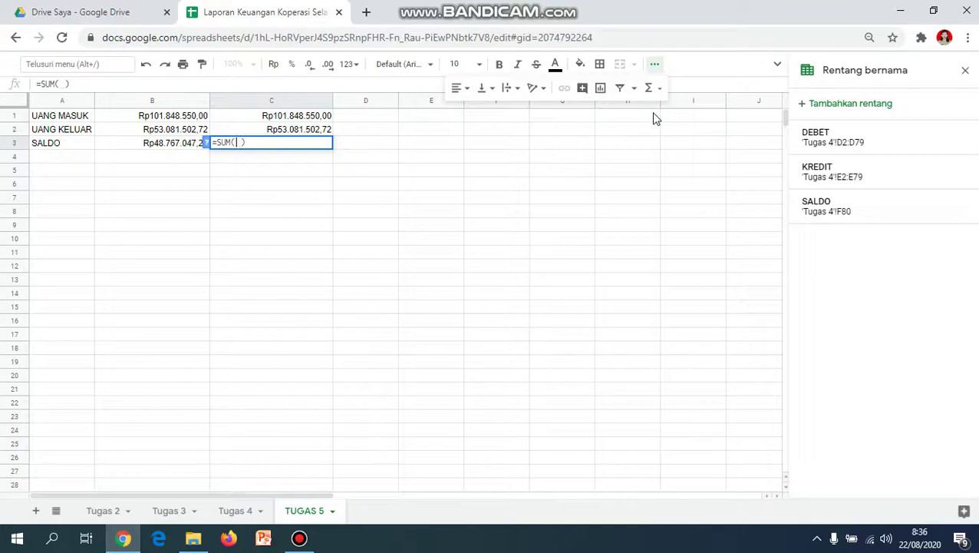
type("SALDO")
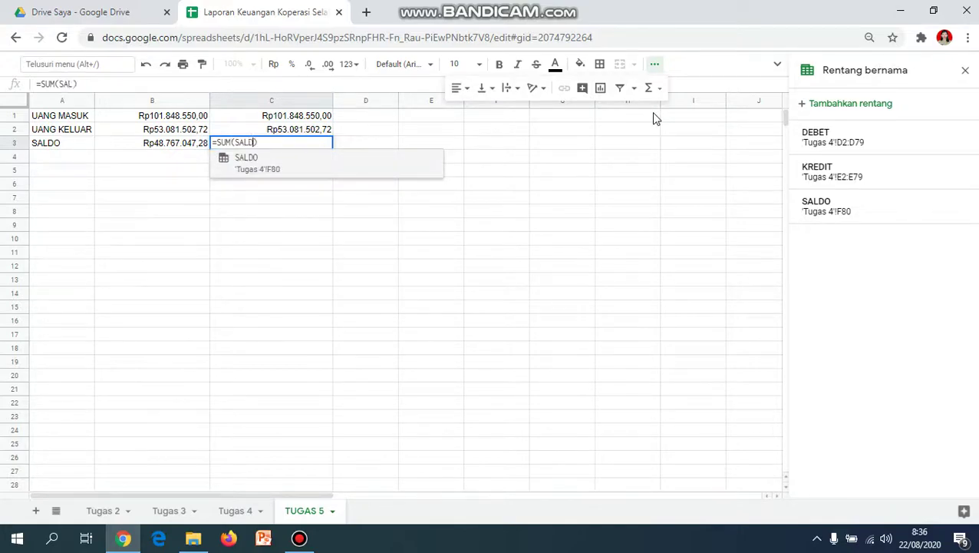
key("Return")
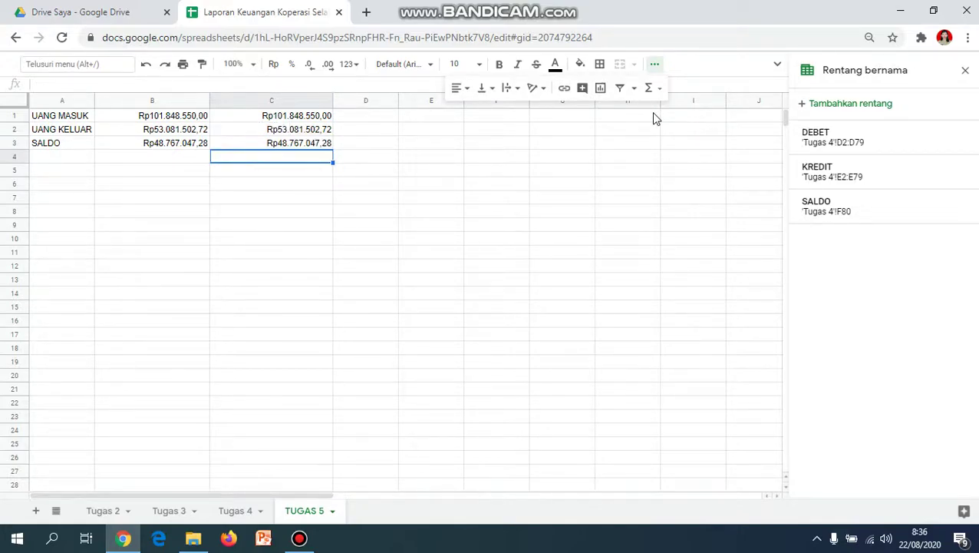